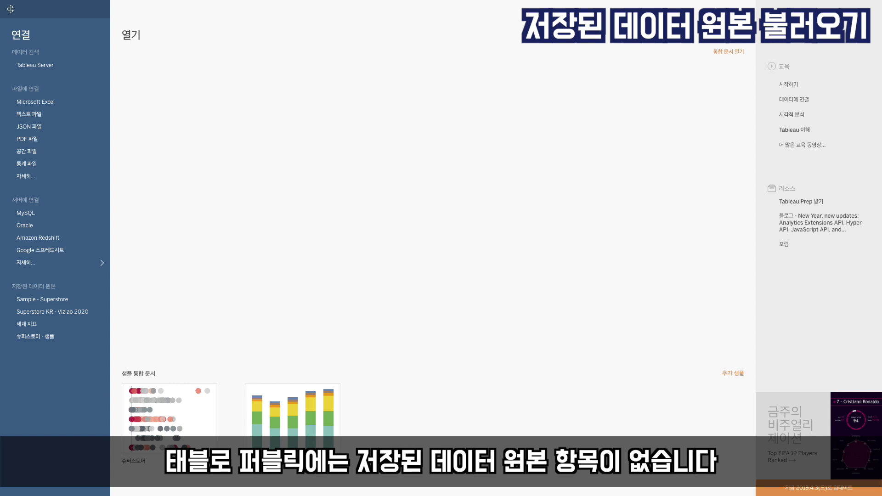
Open the saved data source Sample - Superstore.
click(52, 301)
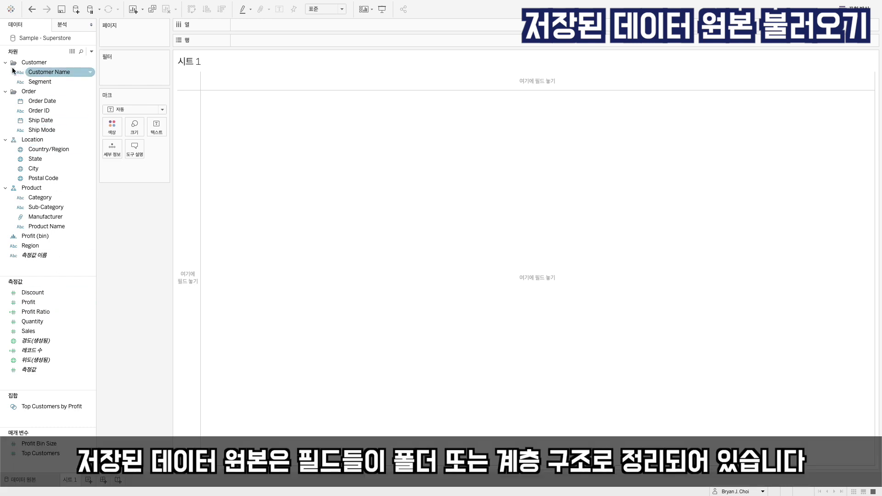
Examine how the dimensions are organised in the Customer and Order folders and the Location and Product hierarchies, and collapse both hierarchies.
click(29, 71)
ctrl+click(40, 81)
click(40, 81)
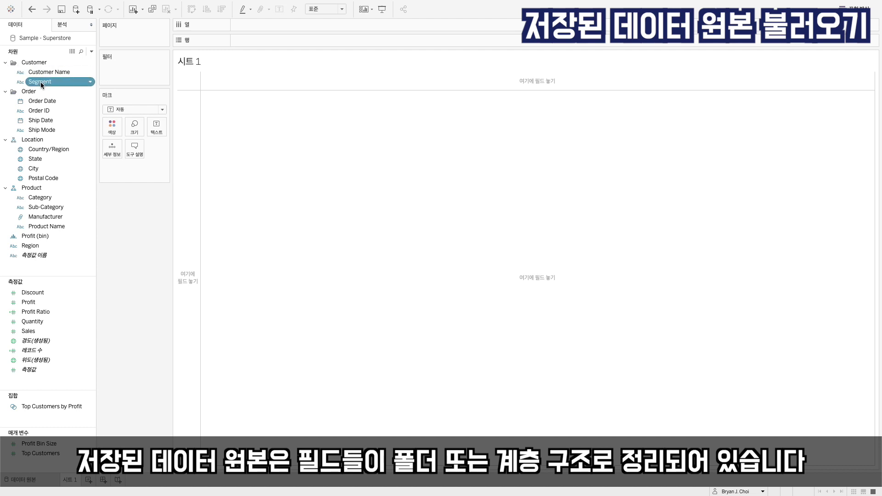
click(32, 91)
click(34, 101)
click(34, 111)
click(35, 121)
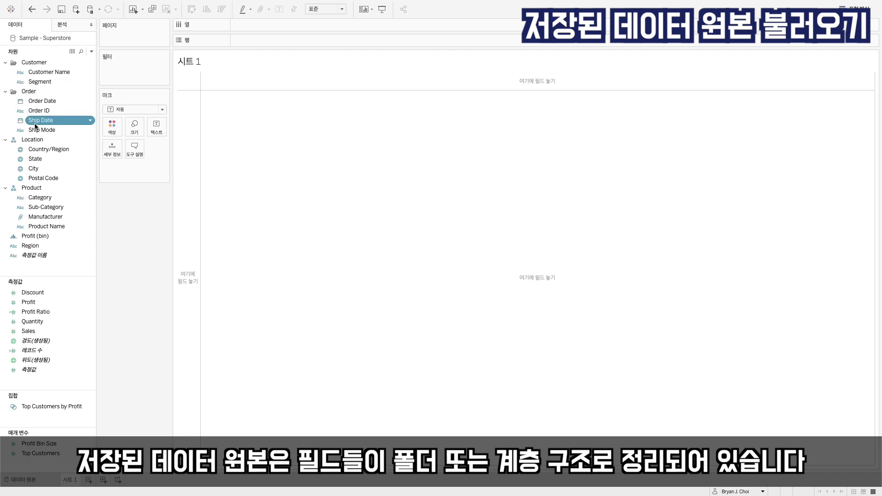
click(36, 131)
click(32, 139)
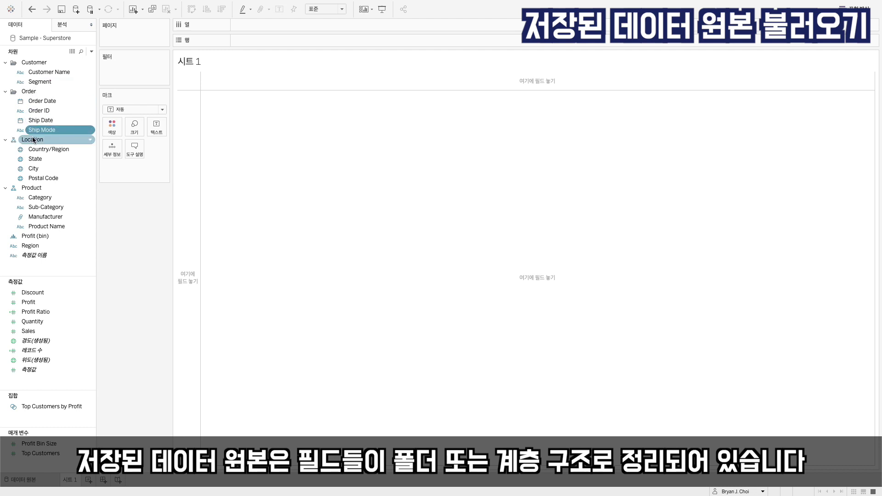
click(29, 189)
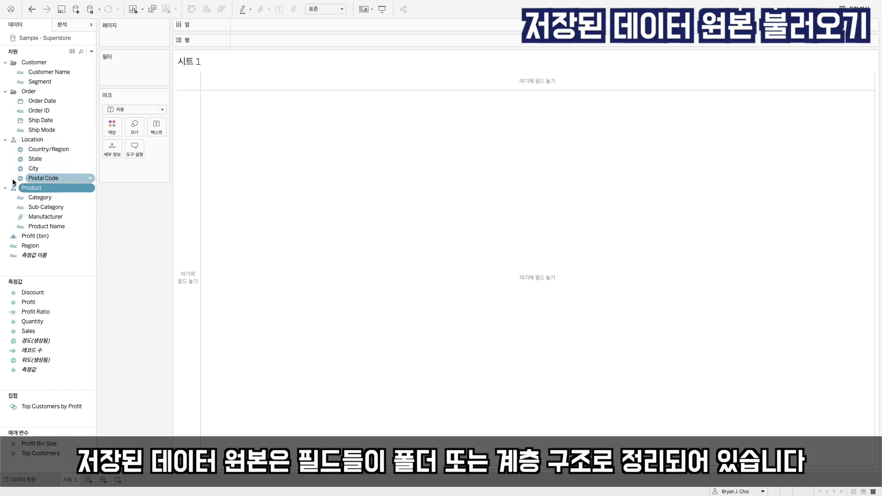
click(5, 140)
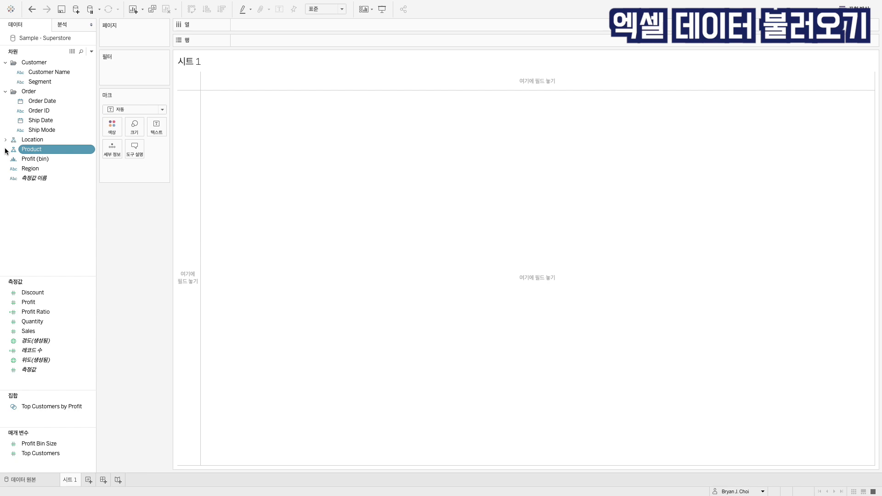
Add a new Microsoft Excel connection to the file Sample - Superstore.xls.
click(76, 10)
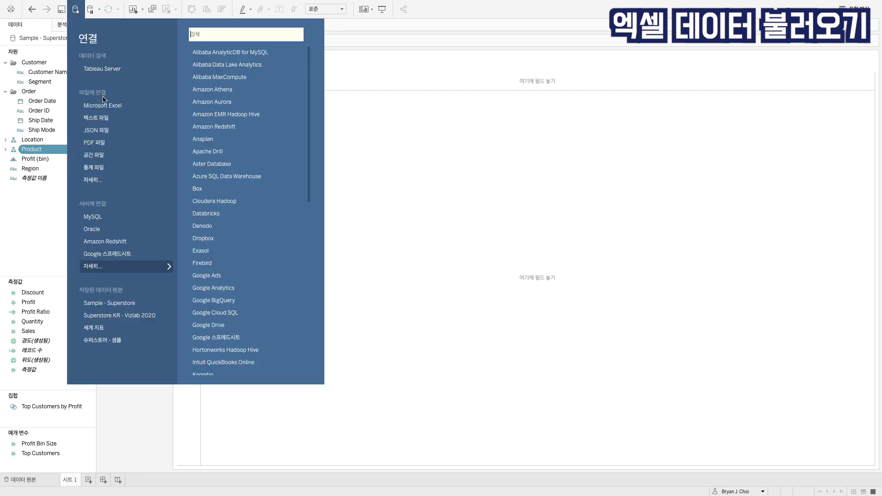
click(104, 105)
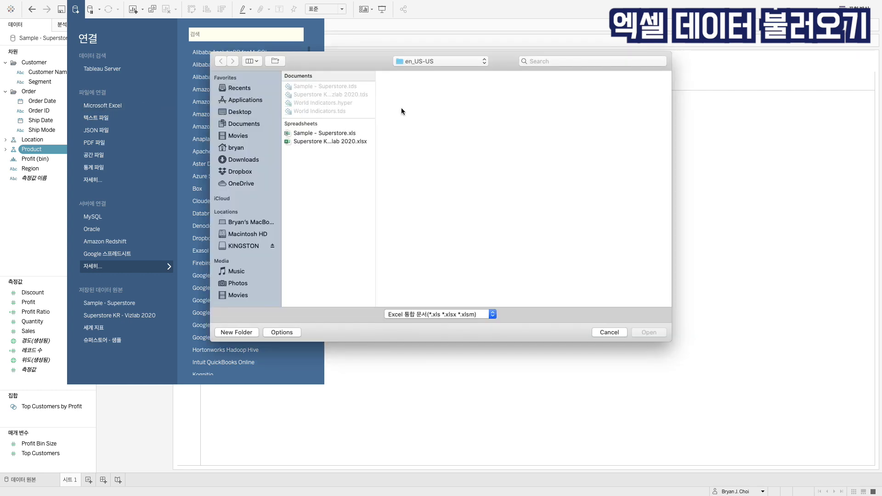
click(335, 133)
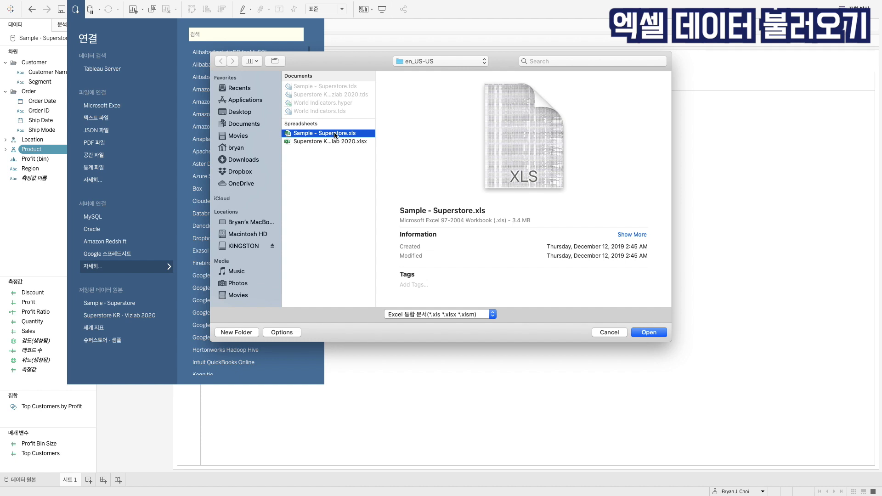
click(660, 335)
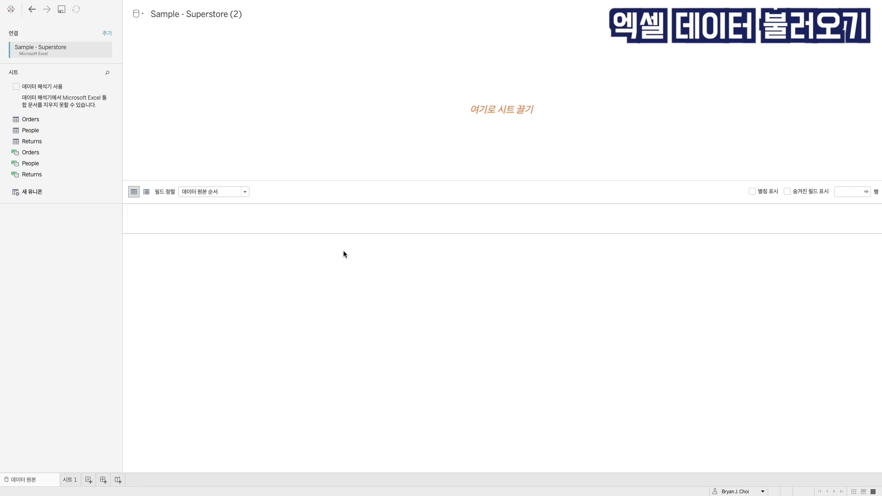
Add the Orders sheet to the new Excel data source and open the worksheet 시트 1.
drag(28, 119, 254, 87)
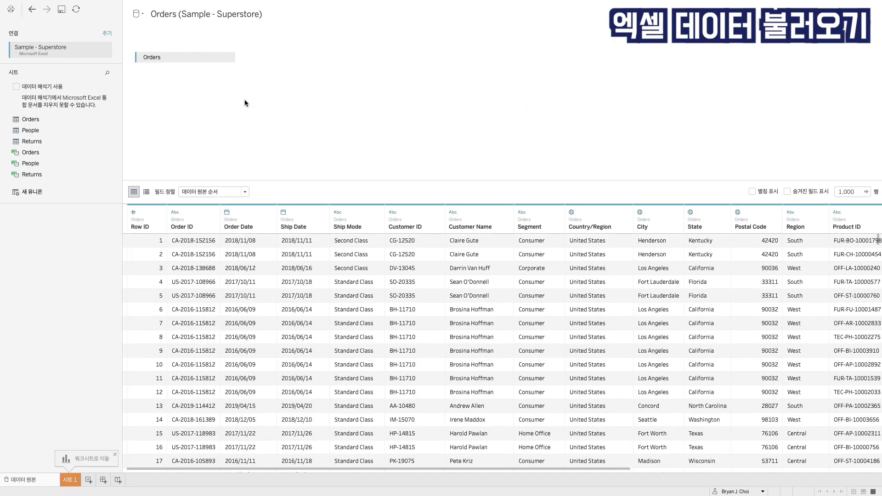
click(76, 482)
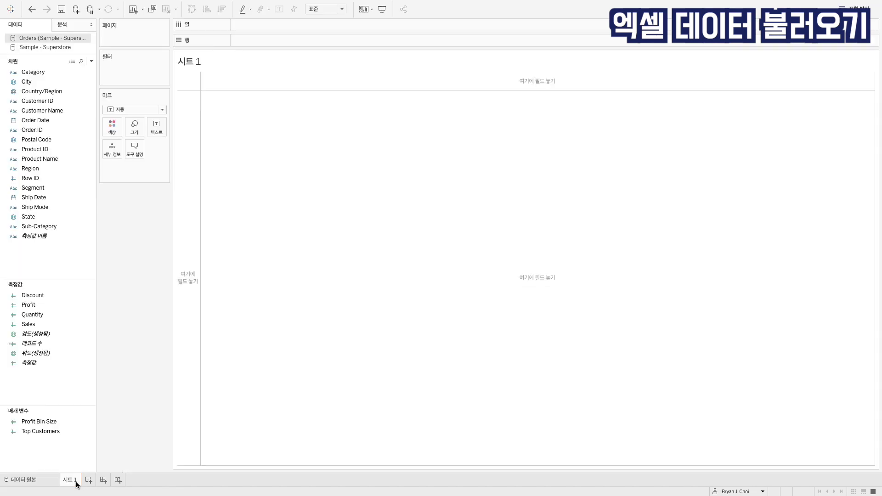
Compare the field organisation of the Sample - Superstore source with that of the Orders source, collapsing and re-expanding the Customer and Order folders.
mouse_move(77, 485)
click(46, 47)
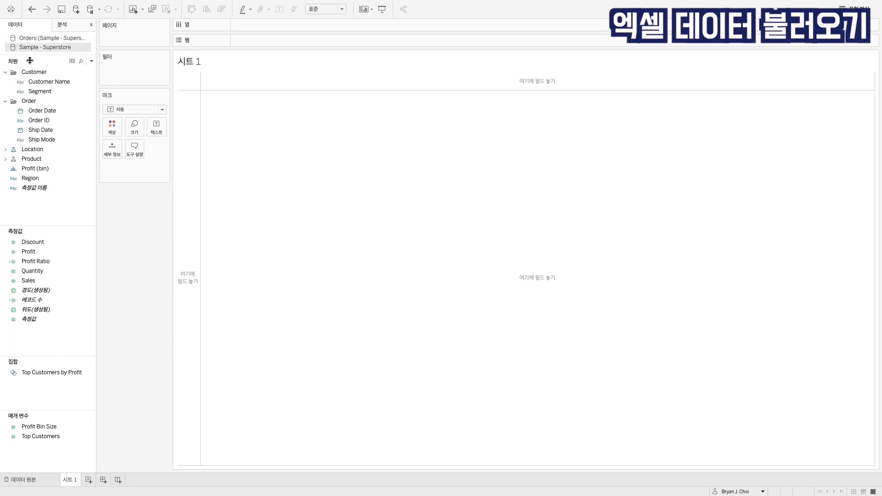
click(5, 72)
click(5, 81)
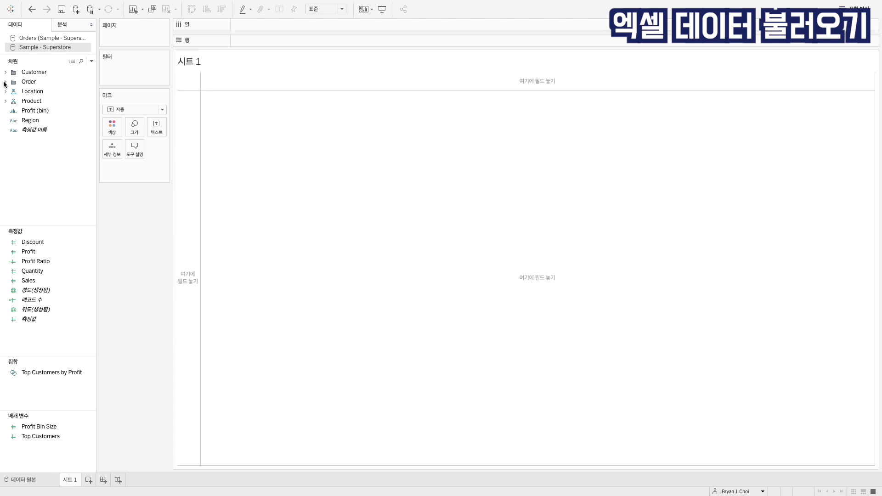
click(5, 82)
click(5, 72)
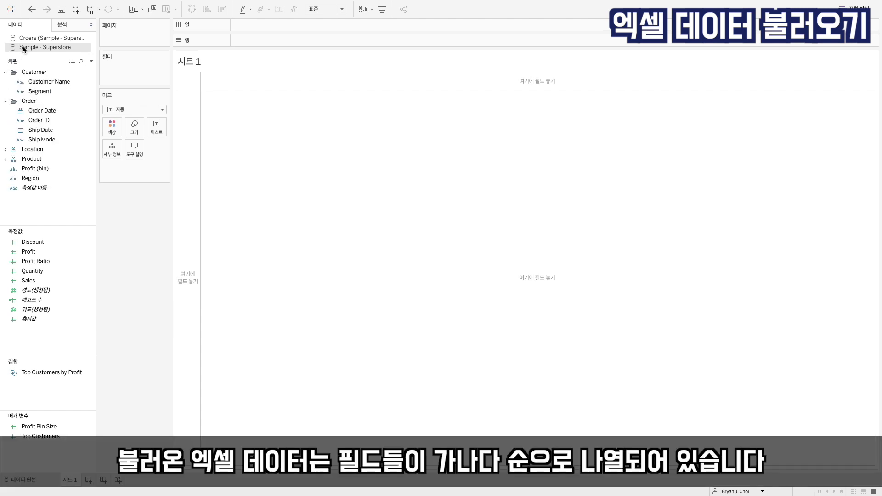
click(29, 39)
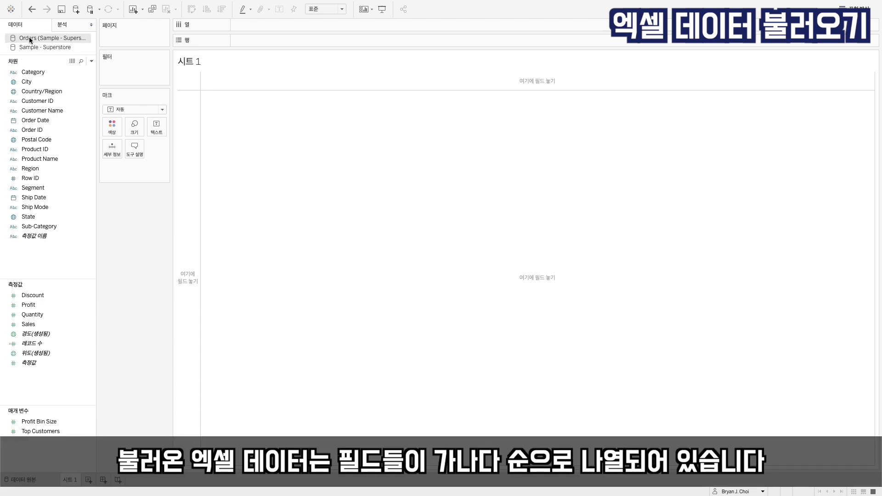
click(29, 72)
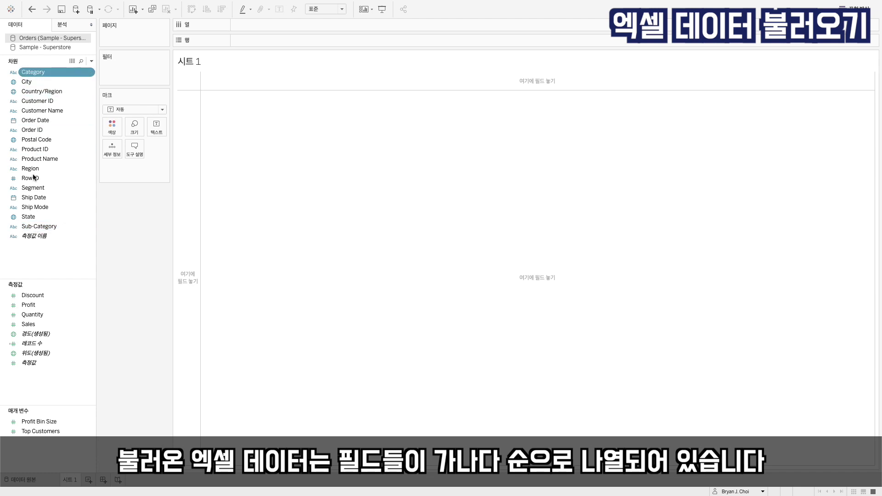
click(37, 227)
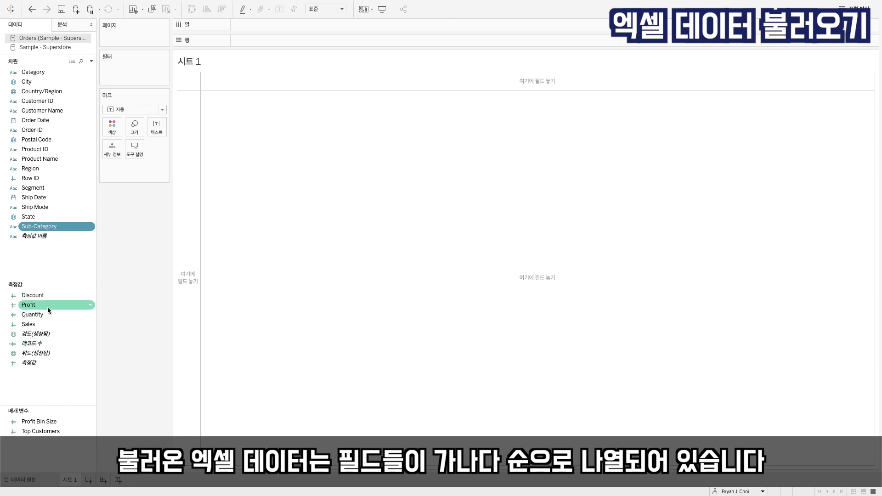
Review the Customer and Order folders of Sample - Superstore in collapsed and expanded form against the Orders field list.
click(57, 48)
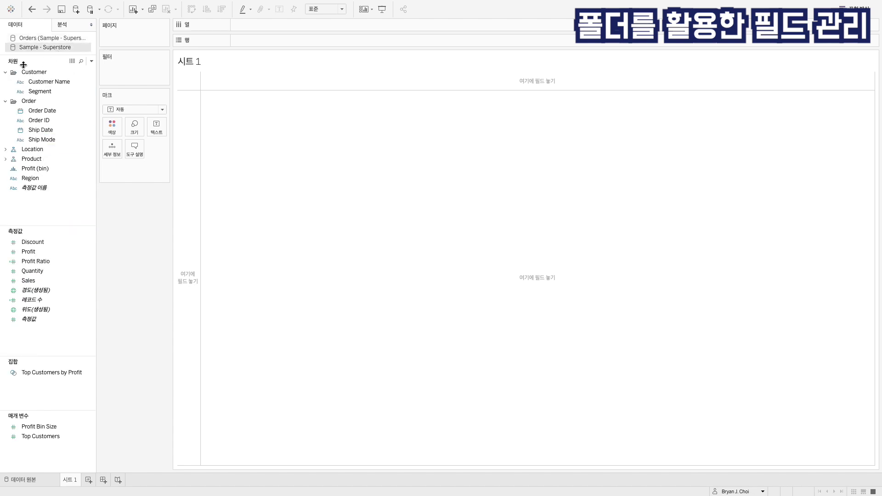
click(6, 72)
click(5, 82)
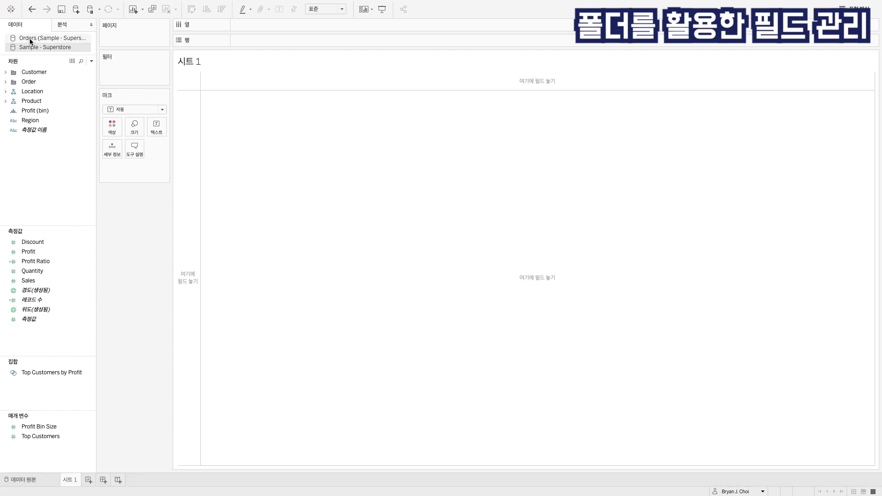
click(29, 37)
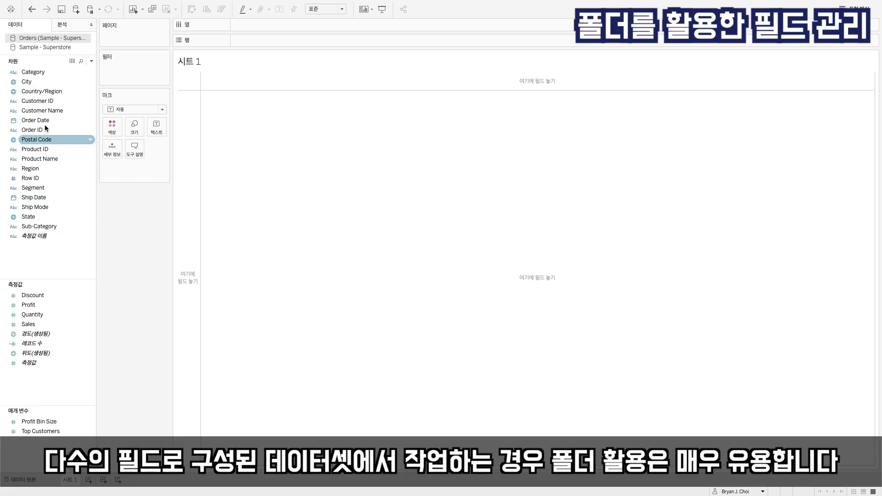
click(39, 47)
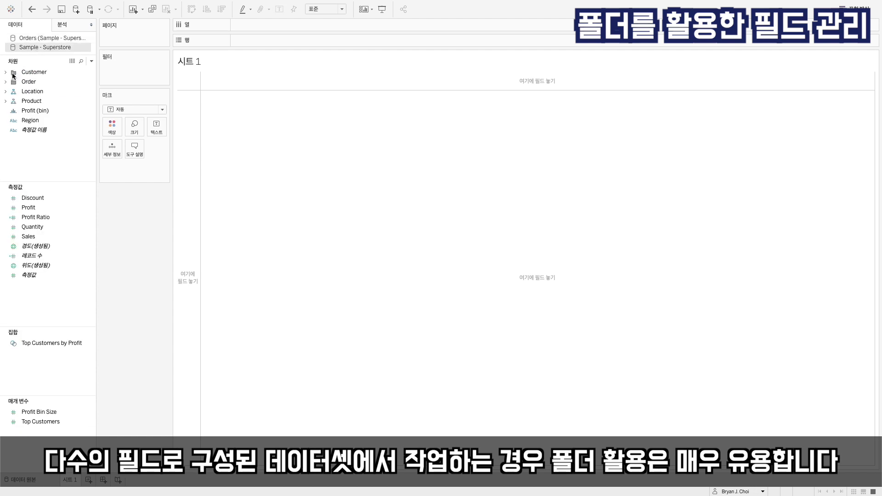
click(5, 73)
click(5, 101)
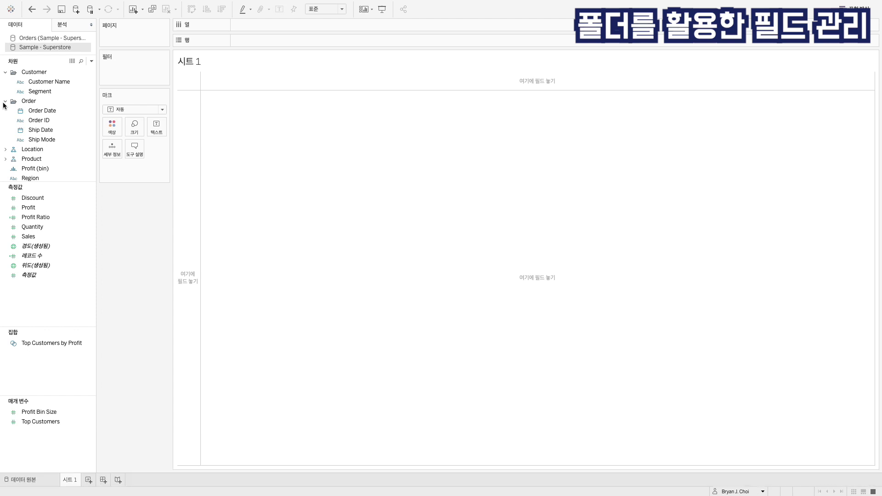
Switch to the Orders data source and group its fields by folder.
click(58, 36)
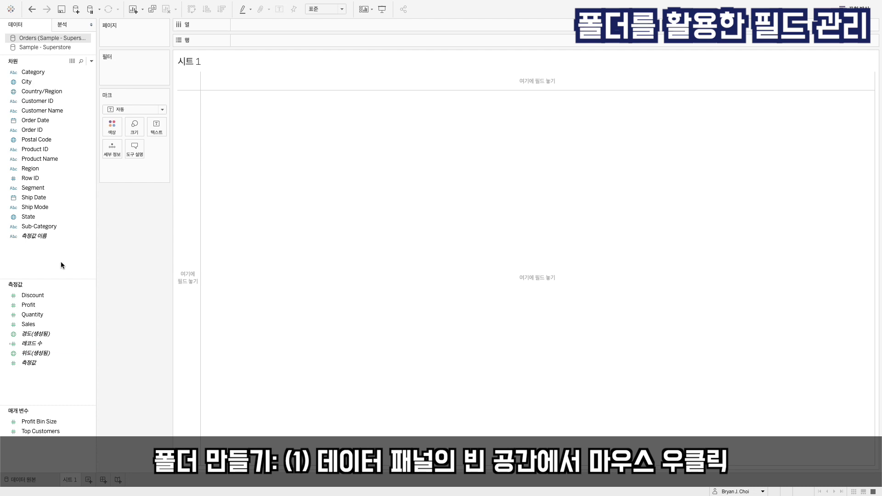
right_click(61, 257)
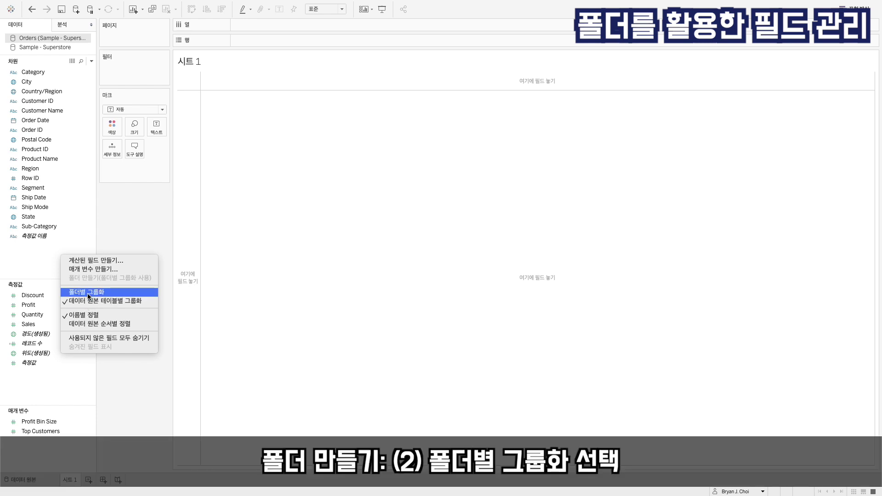
click(89, 293)
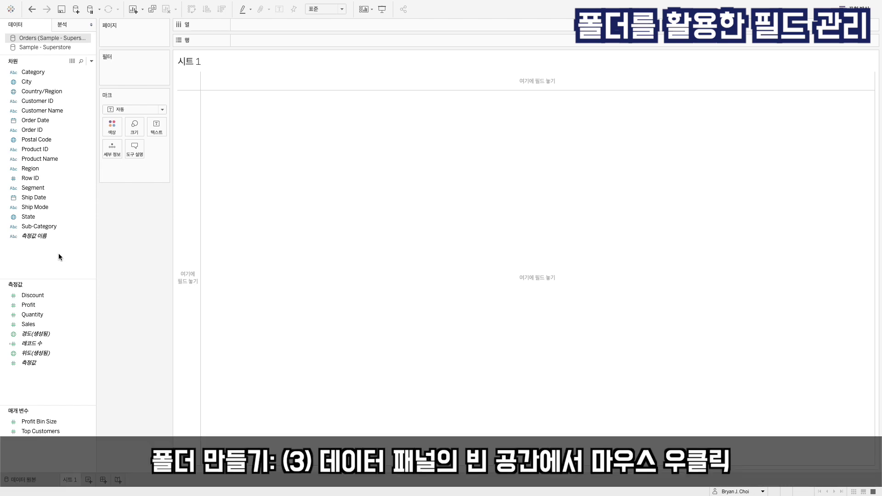
Create a folder named Customer among the dimensions of the Orders data source.
right_click(59, 256)
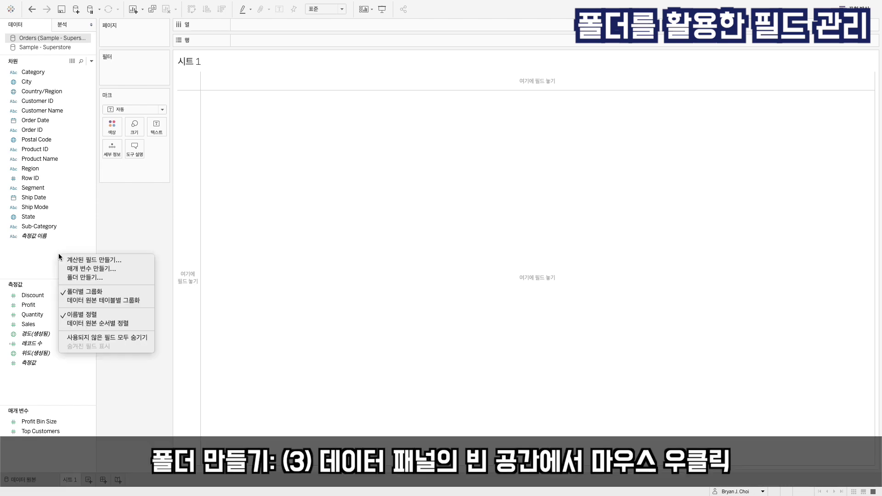
click(78, 277)
text(Customer)
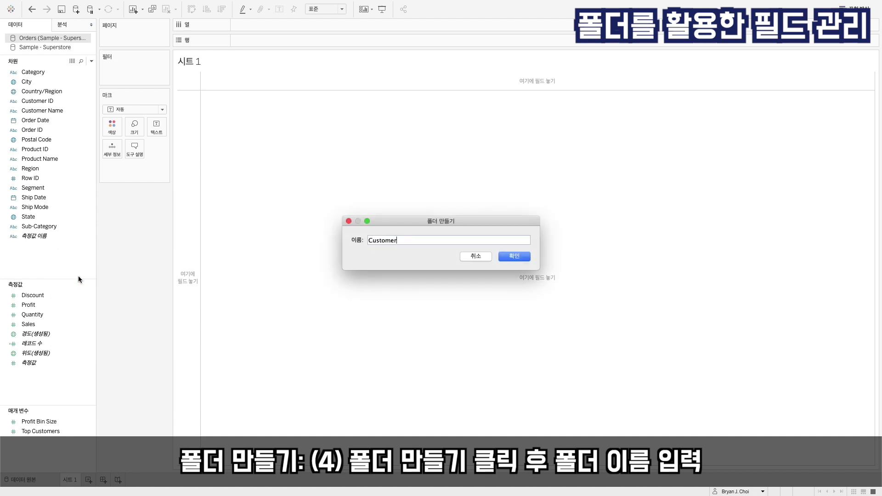
click(514, 256)
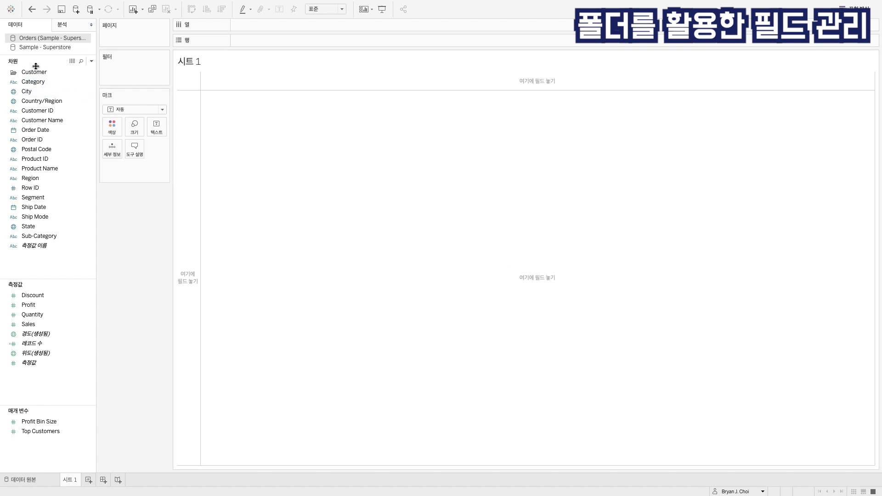
Using the Customer folder in Sample - Superstore as reference, move Customer ID, Customer Name and Segment into the Orders source's Customer folder and collapse it.
click(37, 50)
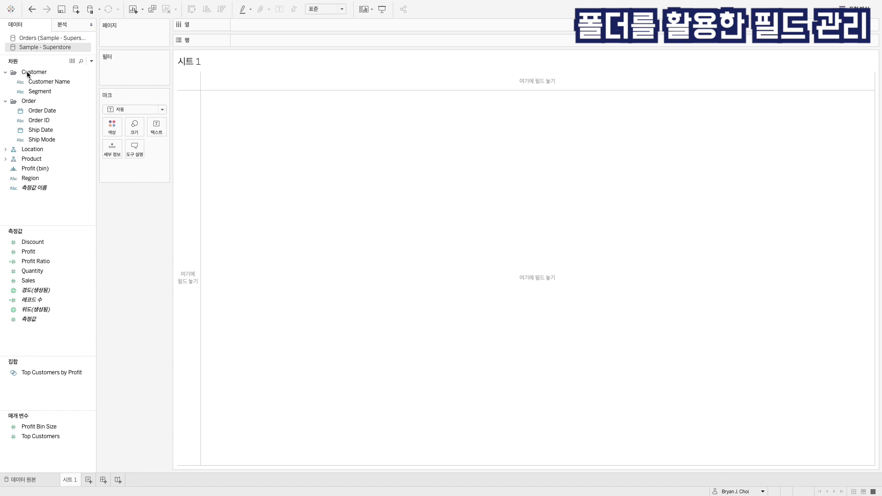
click(37, 39)
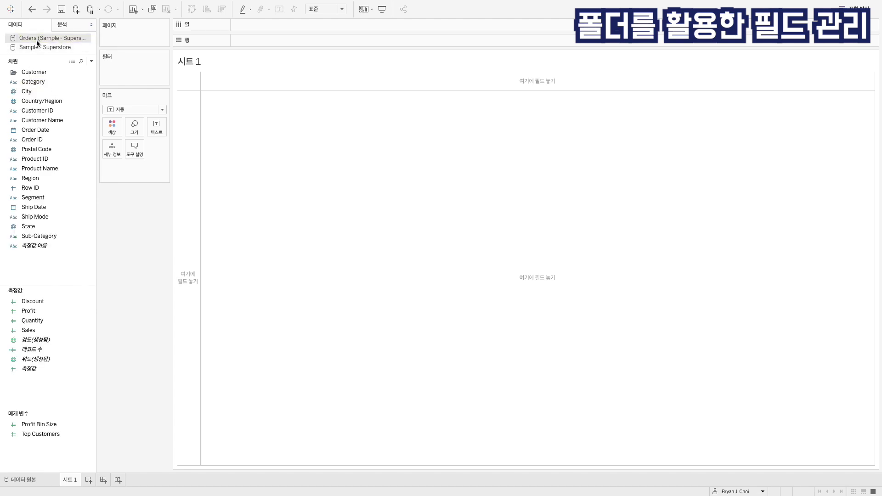
click(31, 73)
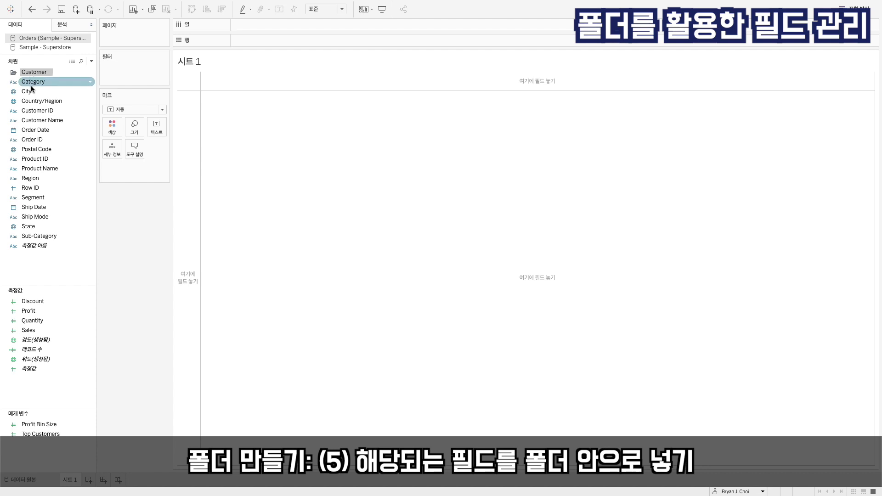
click(31, 111)
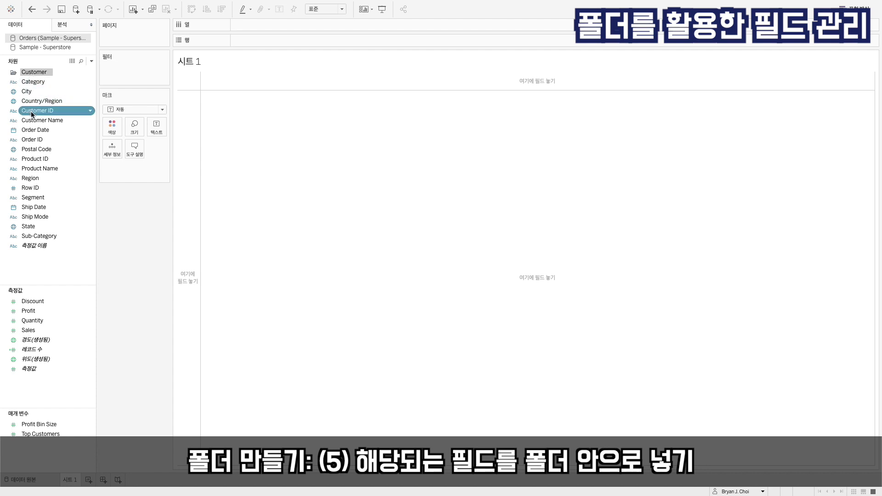
ctrl+click(31, 120)
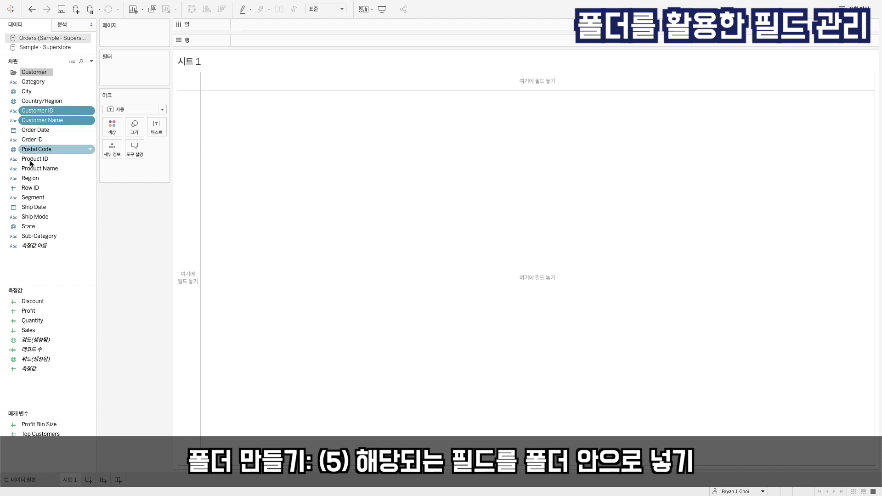
ctrl+click(35, 199)
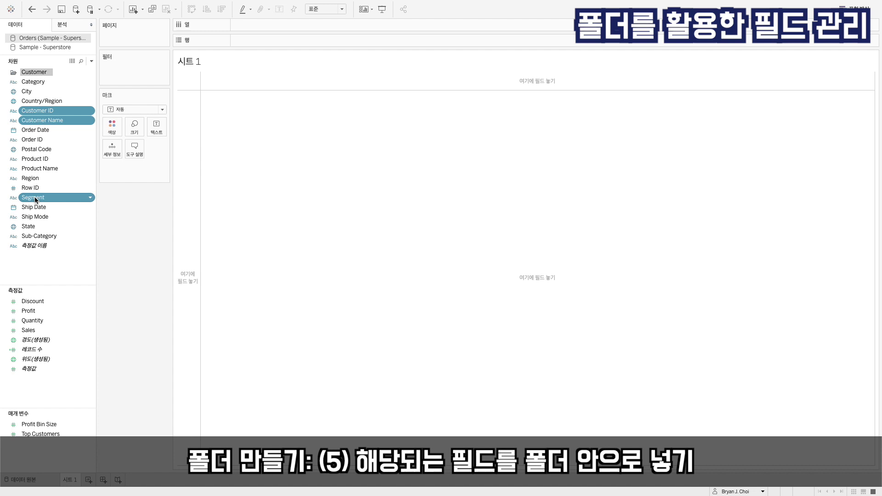
drag(41, 111, 34, 73)
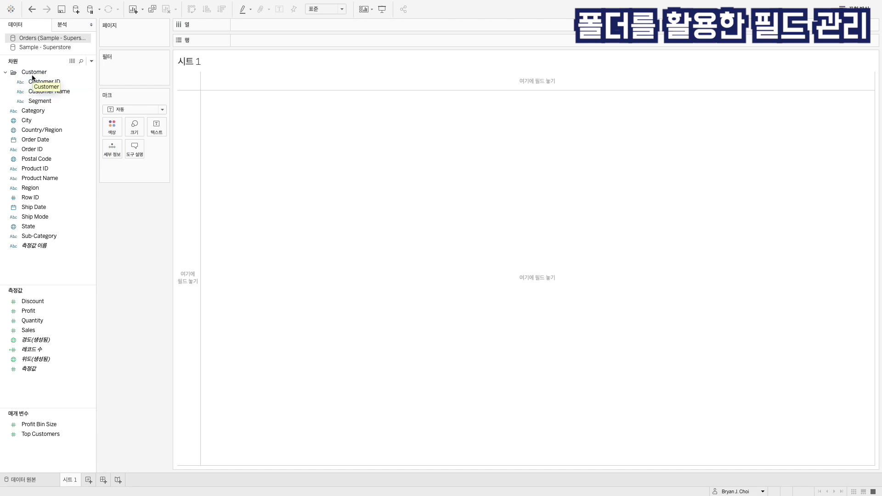
click(6, 73)
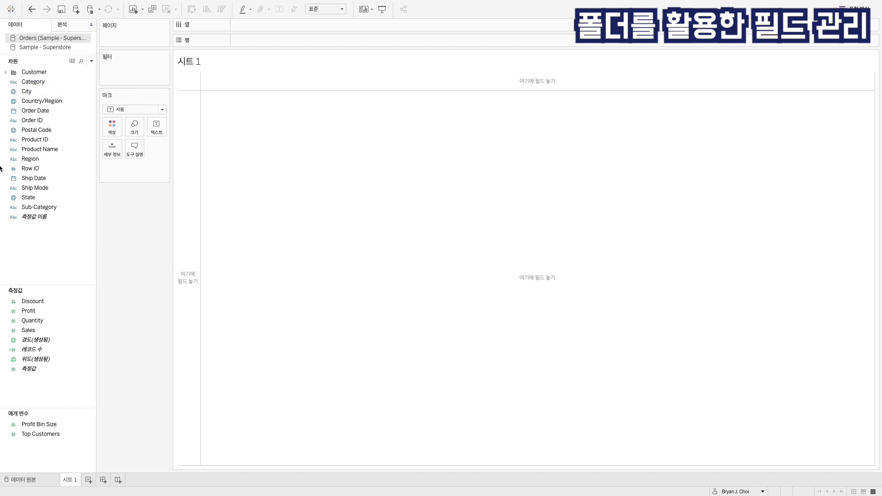
Create a folder named Date among the dimensions of the Orders data source.
right_click(46, 249)
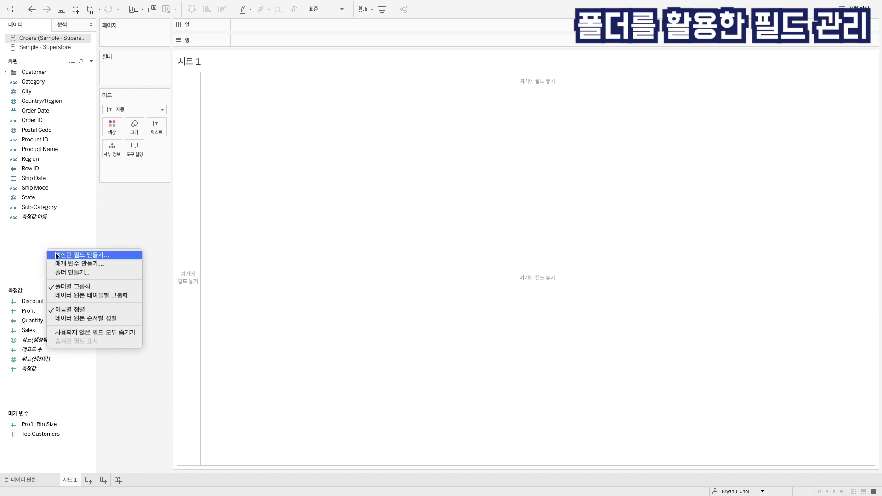
click(61, 272)
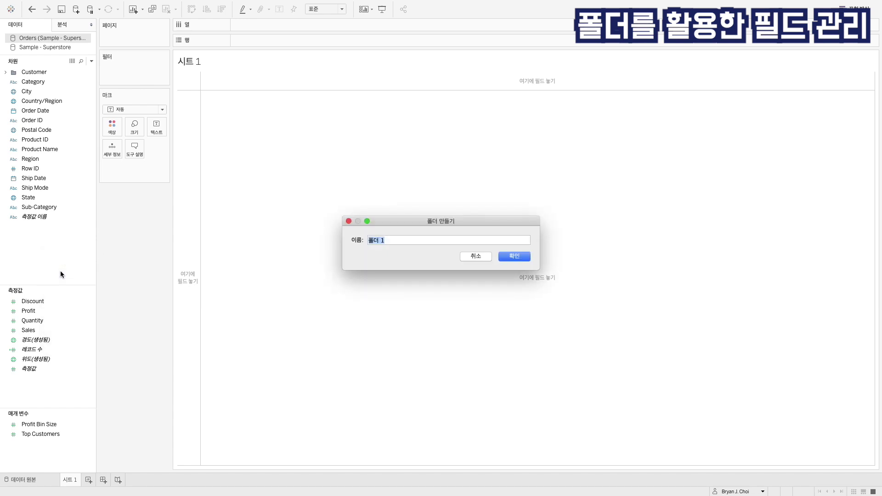
text(Date)
key(Return)
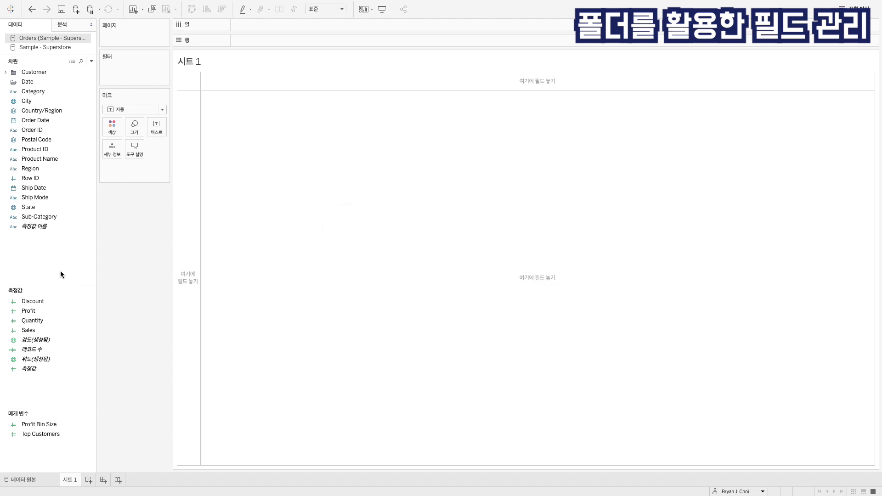
Move the Order Date and Ship Date fields into the Date folder and collapse the folder.
click(47, 122)
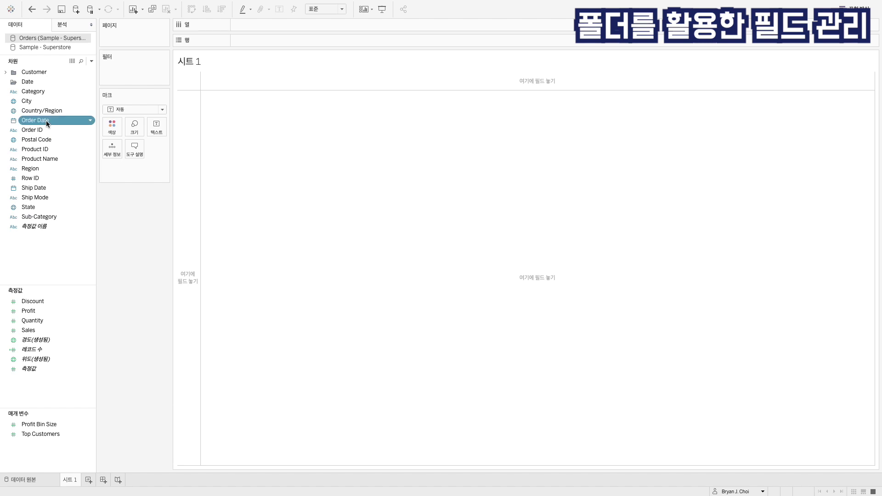
ctrl+click(39, 188)
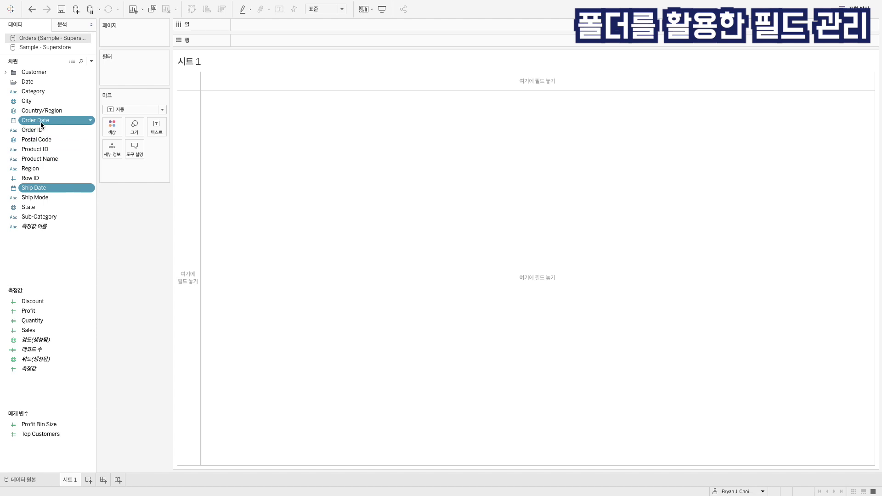
drag(41, 125, 33, 85)
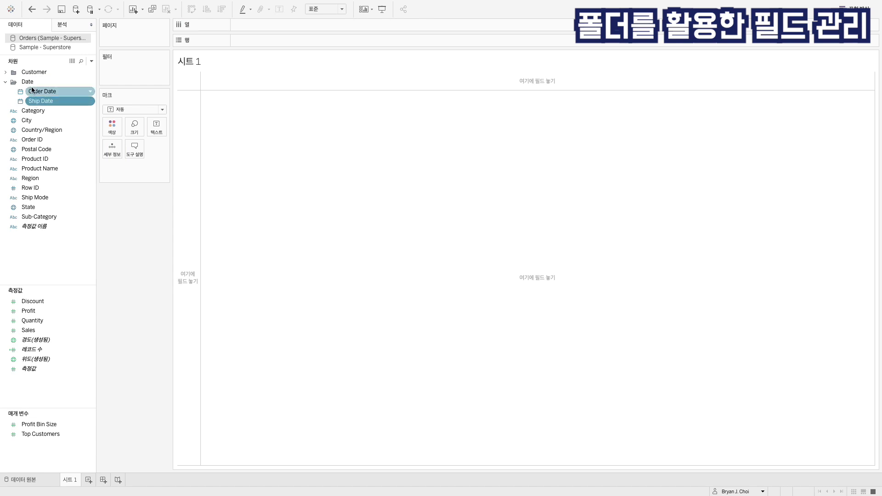
click(6, 84)
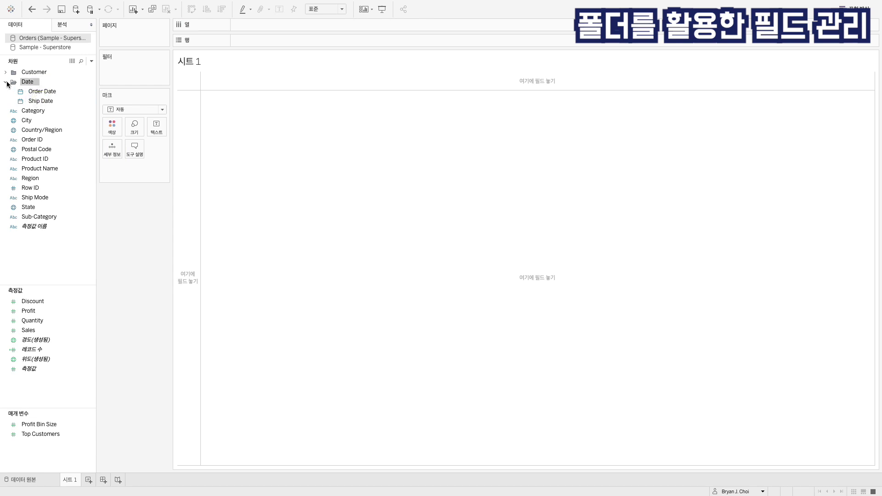
click(6, 84)
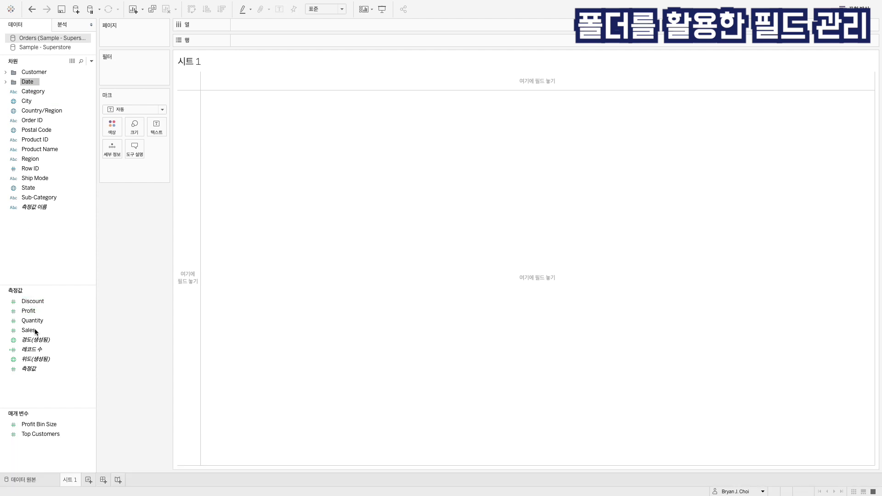
Create a folder named Protibility among the measures and move the Discount and Profit fields into it.
click(48, 390)
right_click(56, 387)
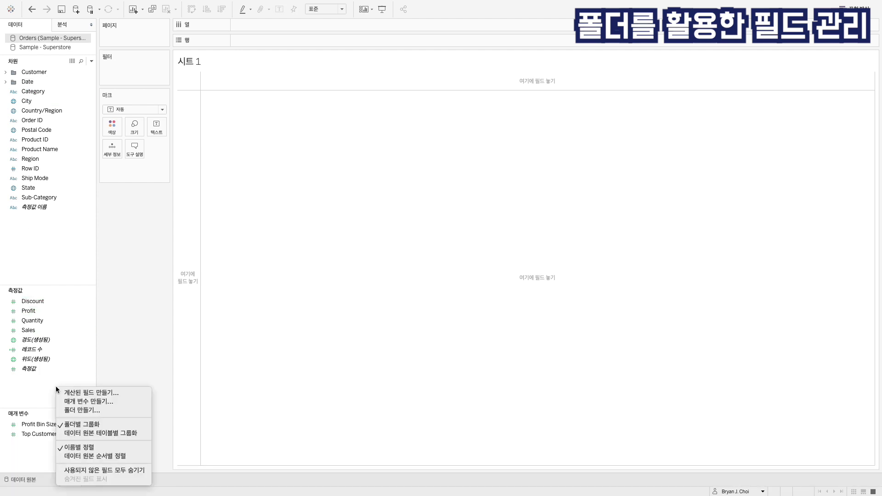
click(78, 410)
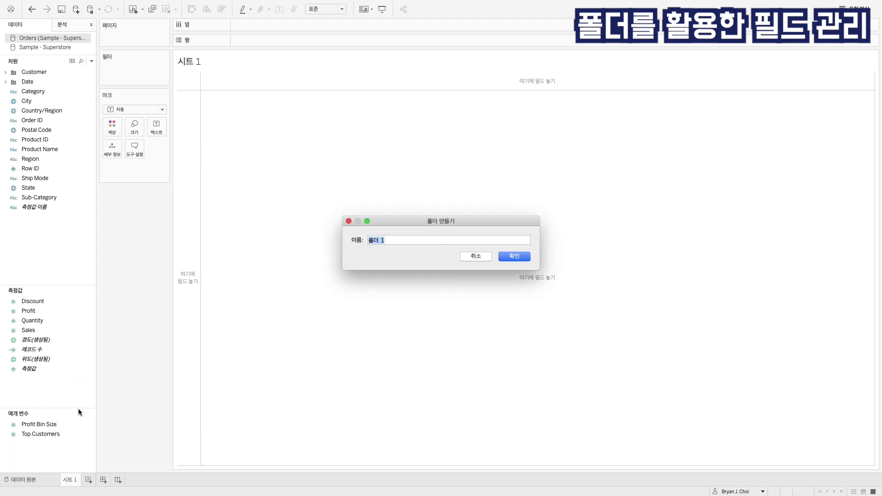
text(Proti)
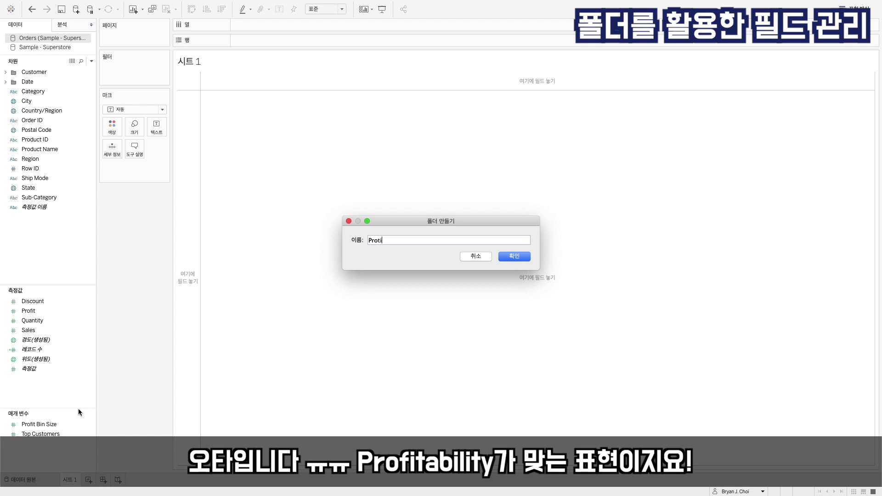
text(bility)
click(520, 256)
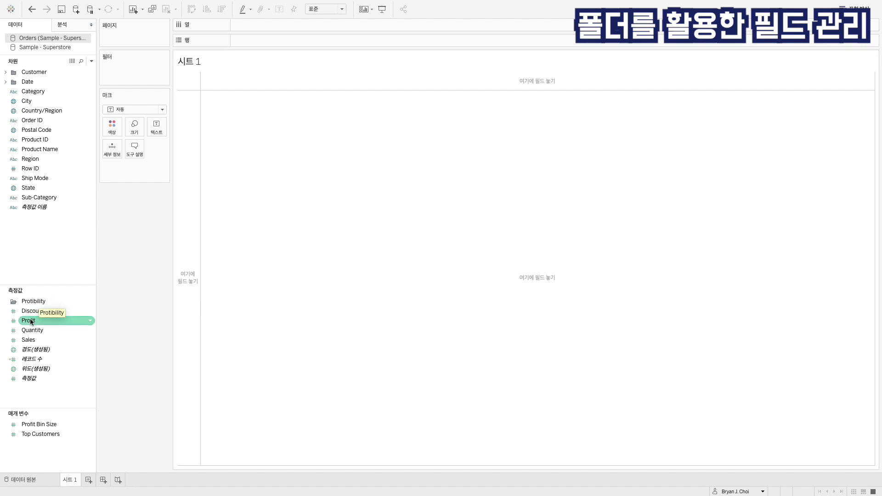
ctrl+click(32, 311)
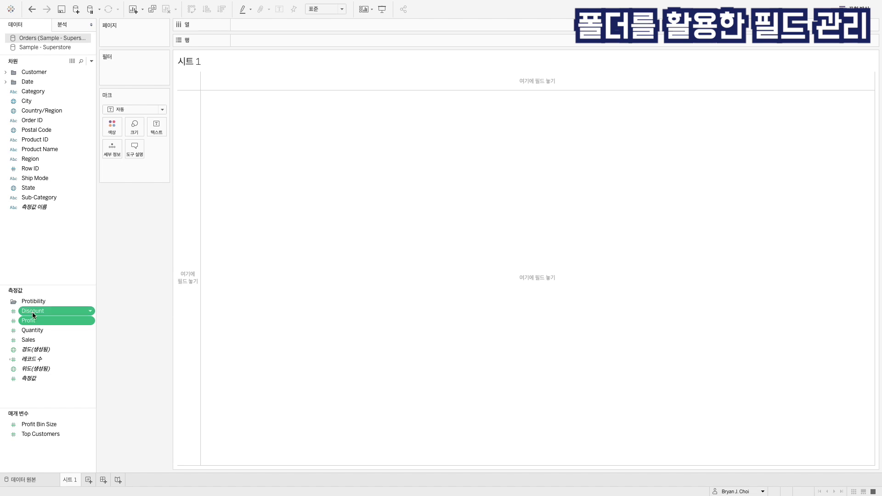
drag(32, 312, 30, 302)
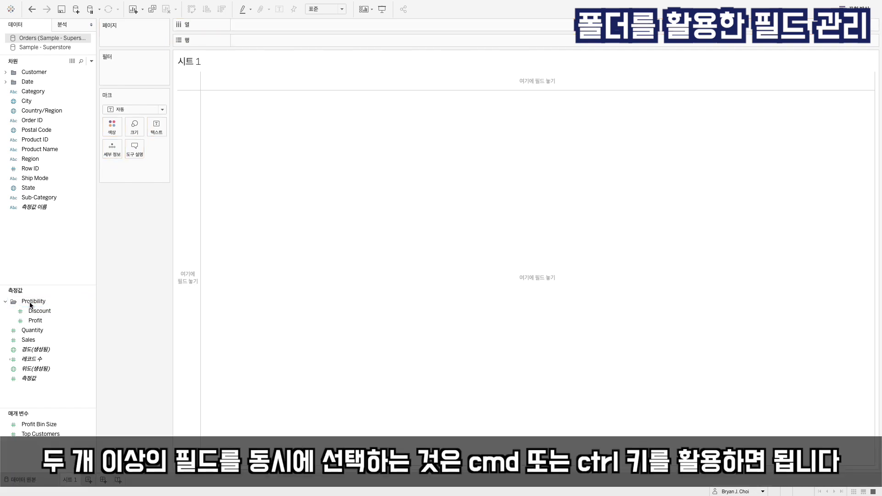
Select the Product Name, Country/Region, Order ID and Postal Code dimensions together, then clear the selection.
click(46, 150)
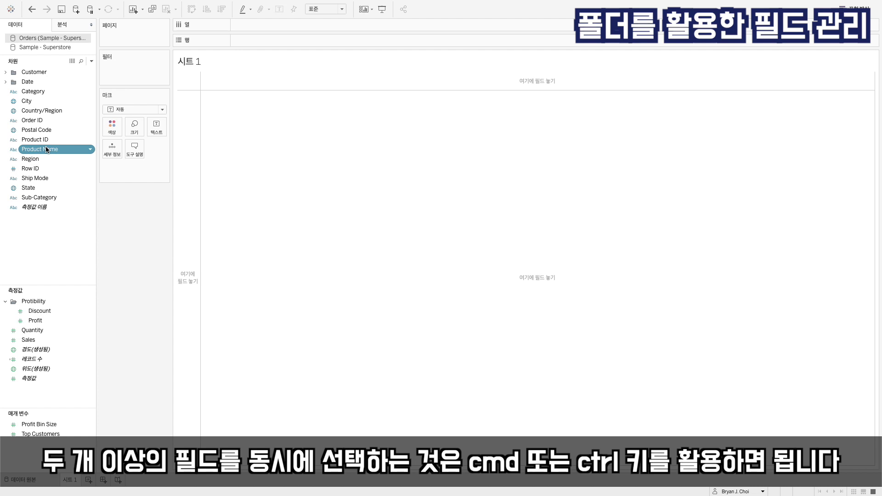
ctrl+click(48, 111)
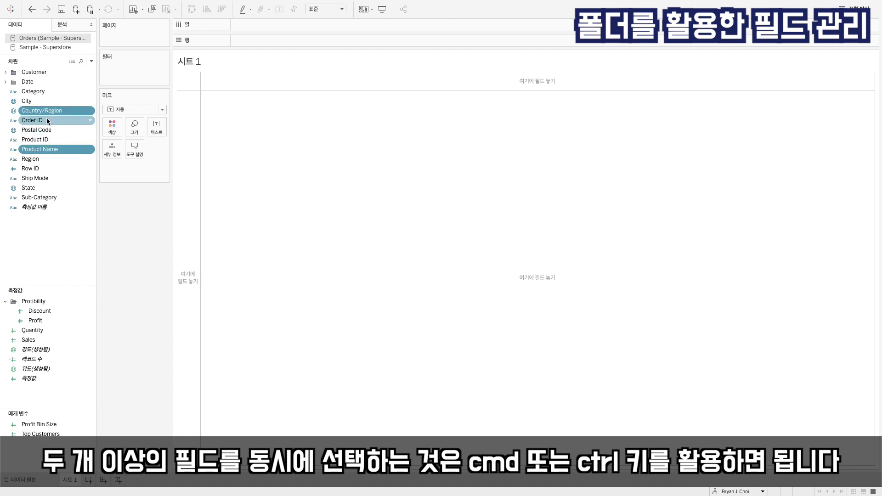
ctrl+click(47, 121)
ctrl+click(47, 130)
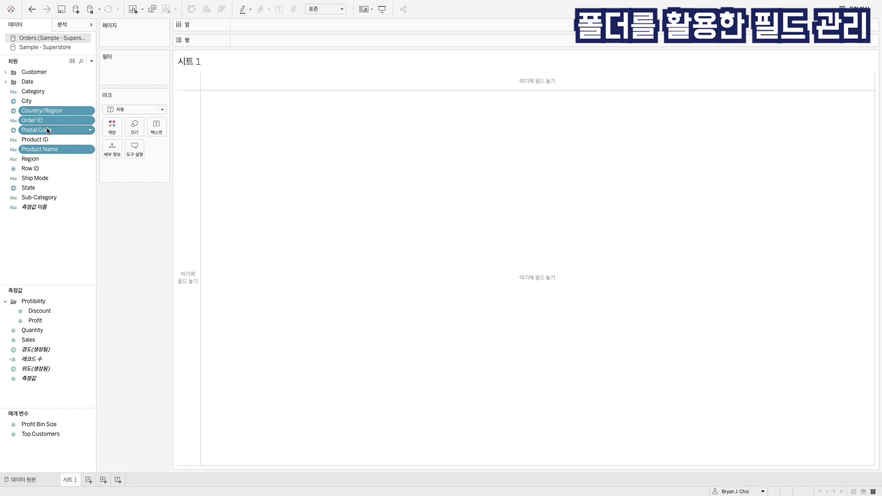
click(43, 229)
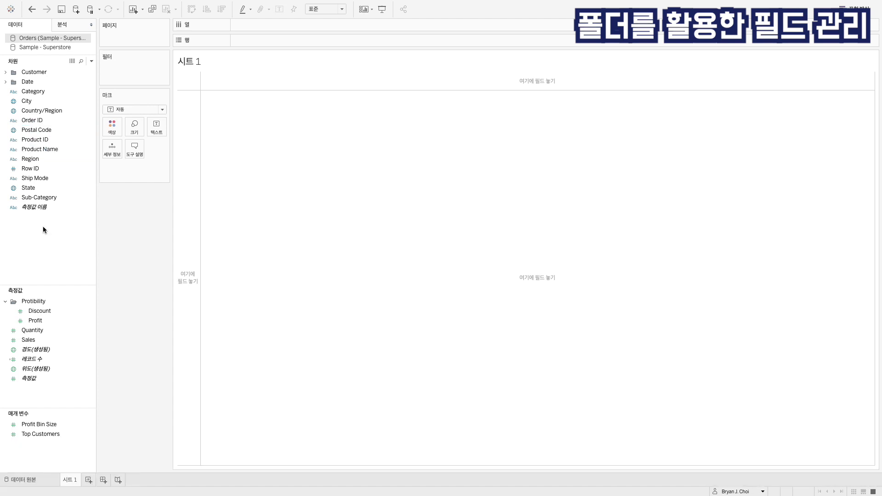